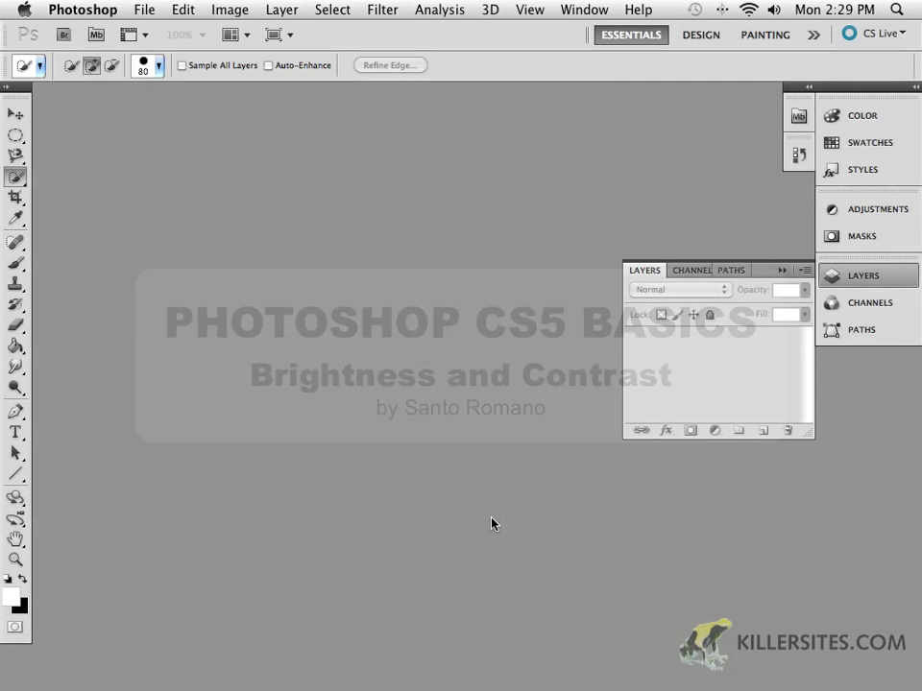
# Switch to the Move tool, then the Elliptical Marquee tool, and browse the Edit menu
pyautogui.click(15, 114)
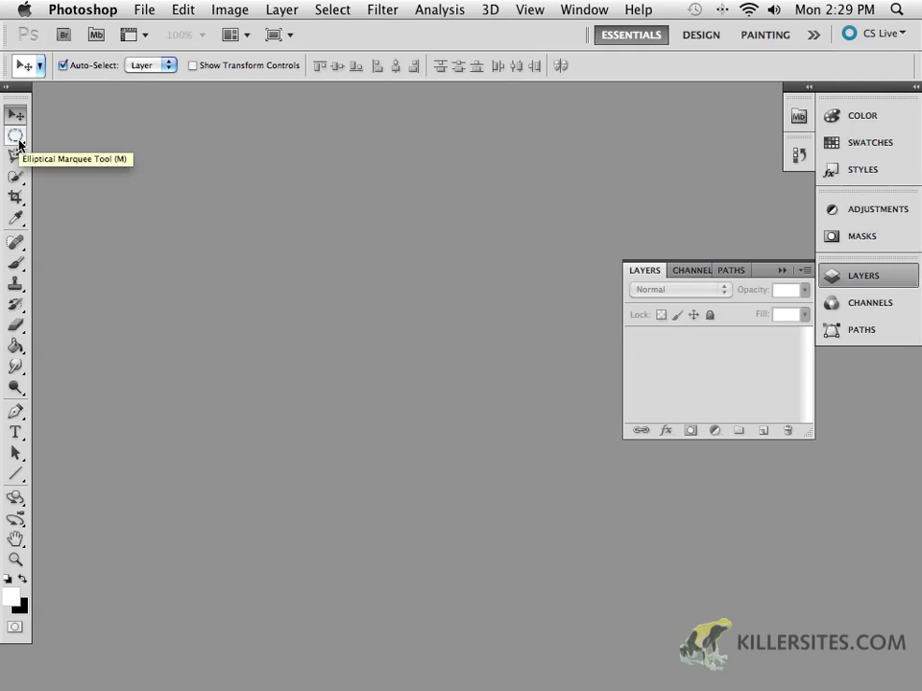
pyautogui.click(19, 144)
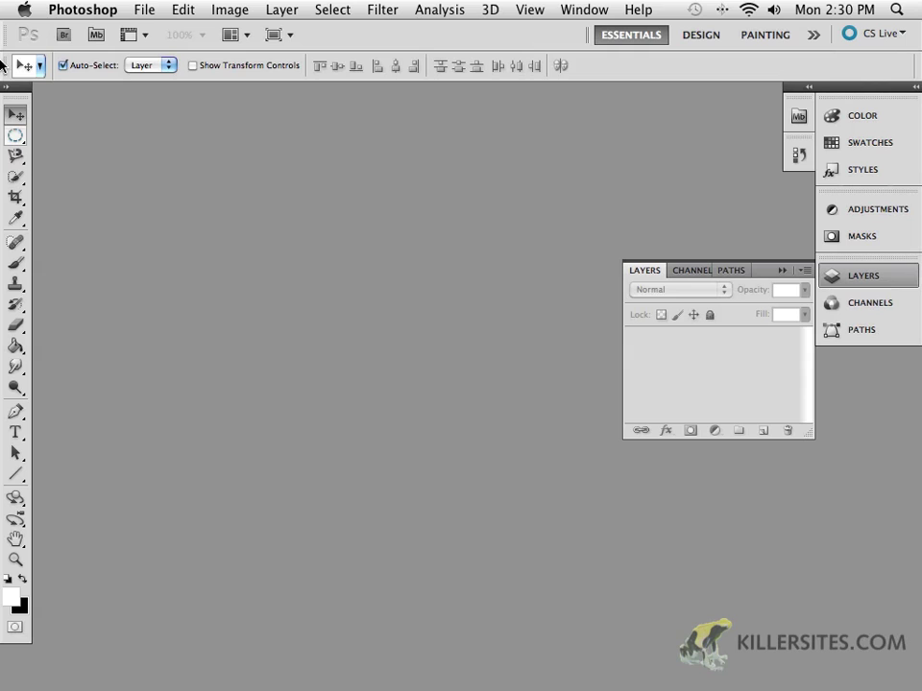
pyautogui.click(190, 12)
# Open stone-church-crosses_w725_h544 from the images folder
pyautogui.click(145, 10)
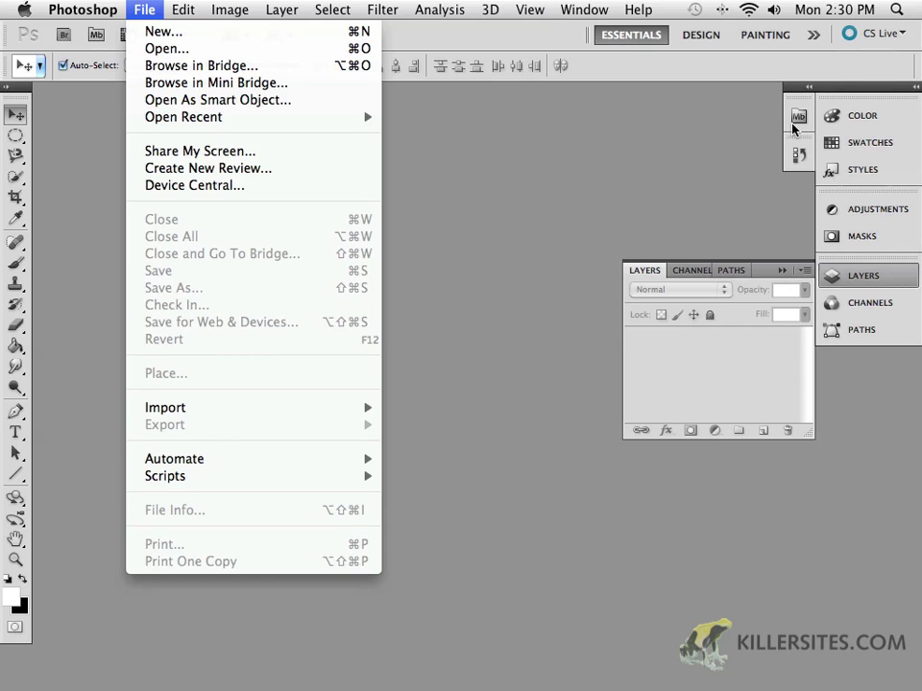
pyautogui.click(230, 50)
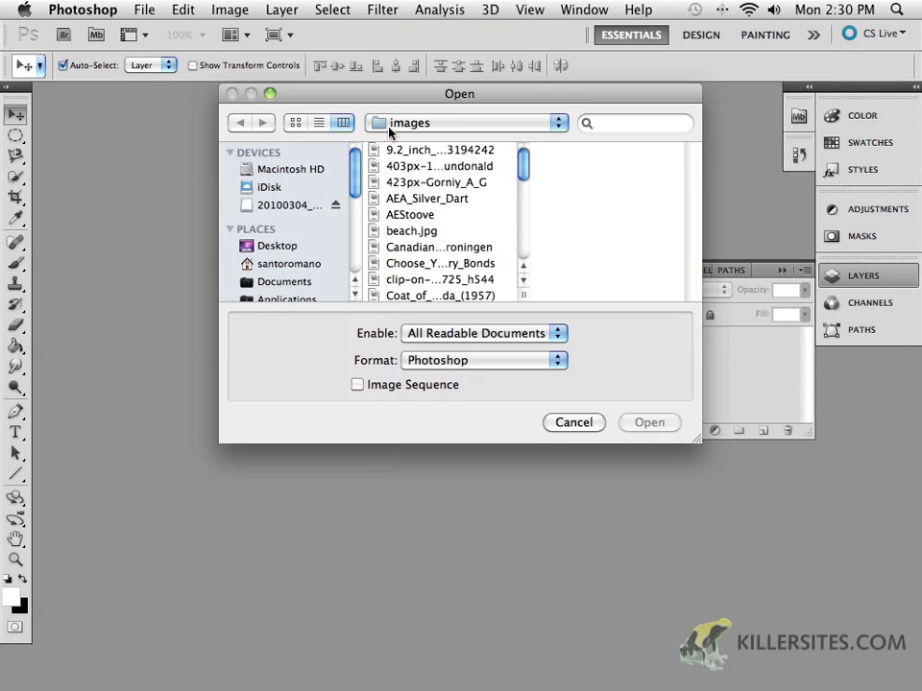
pyautogui.click(418, 127)
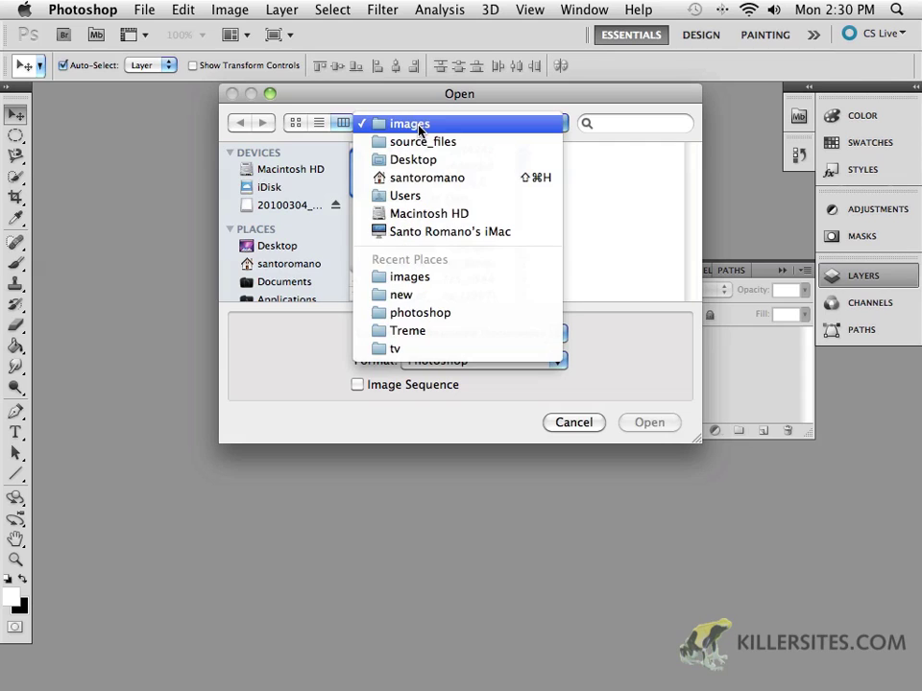
pyautogui.click(418, 127)
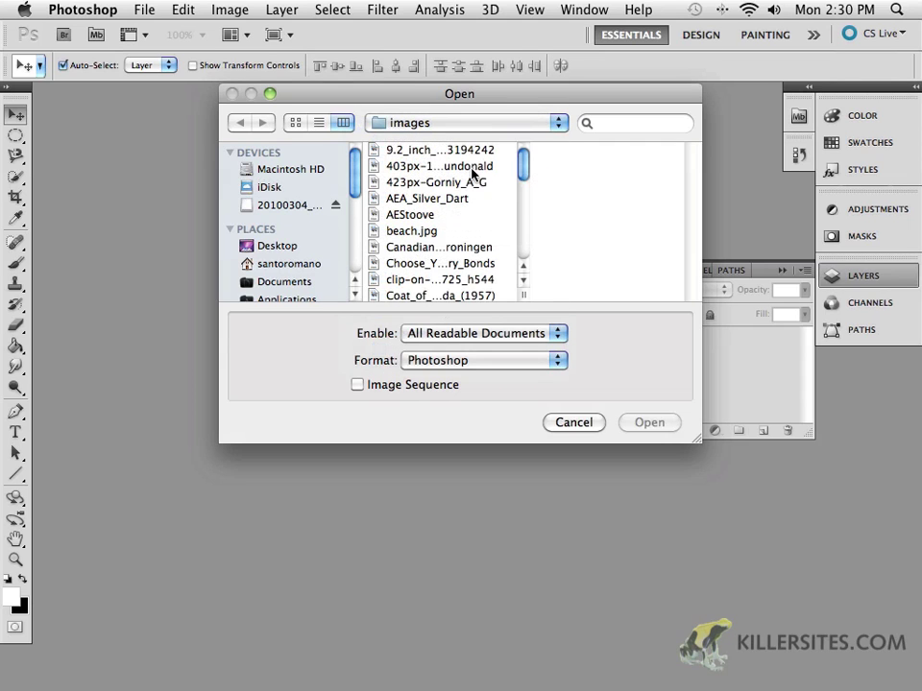
pyautogui.moveTo(525, 172); pyautogui.dragTo(526, 250)
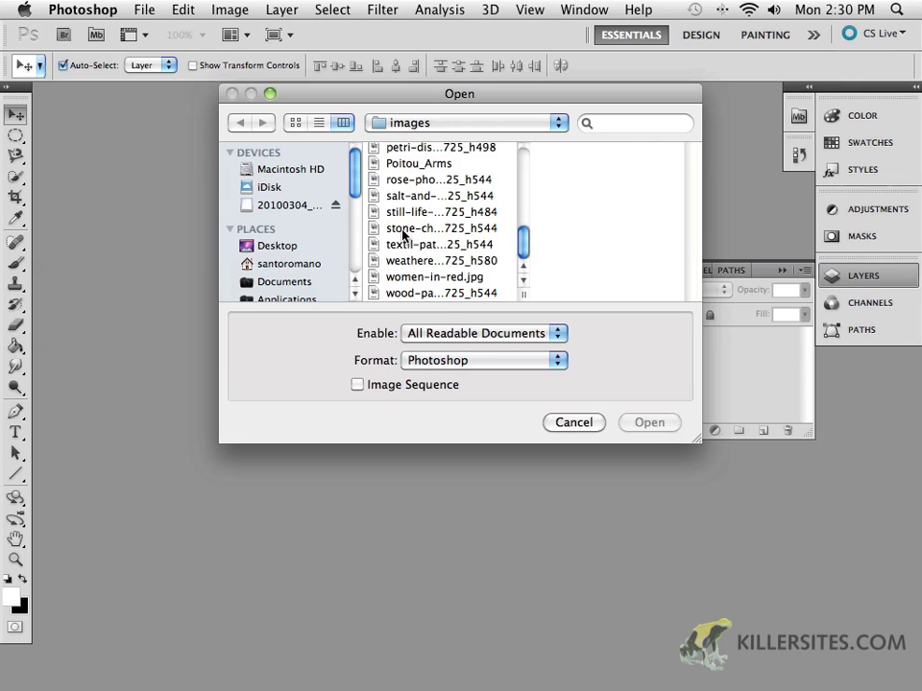
pyautogui.click(403, 236)
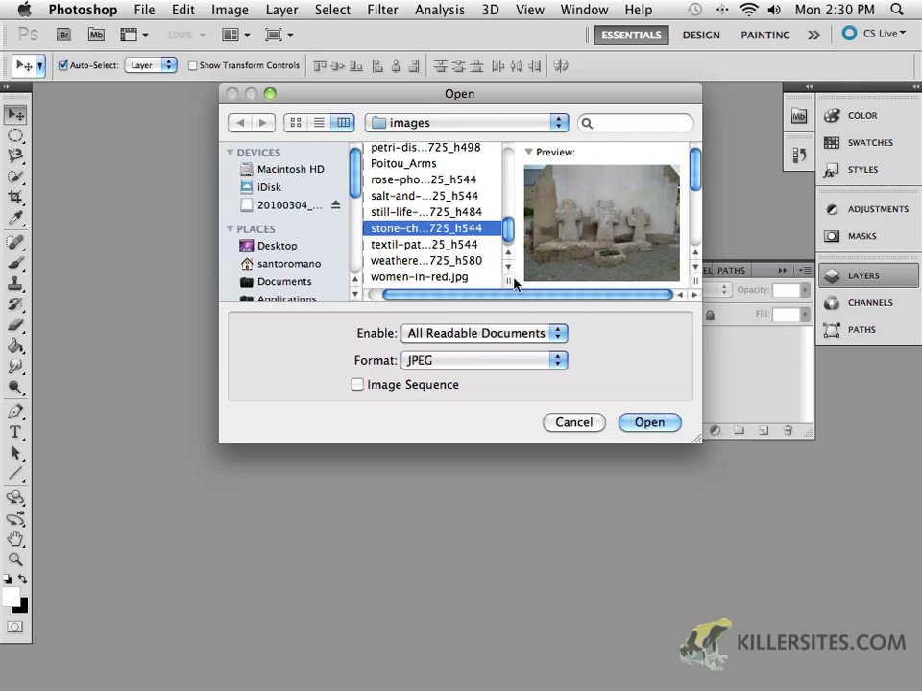
pyautogui.doubleClick(507, 281)
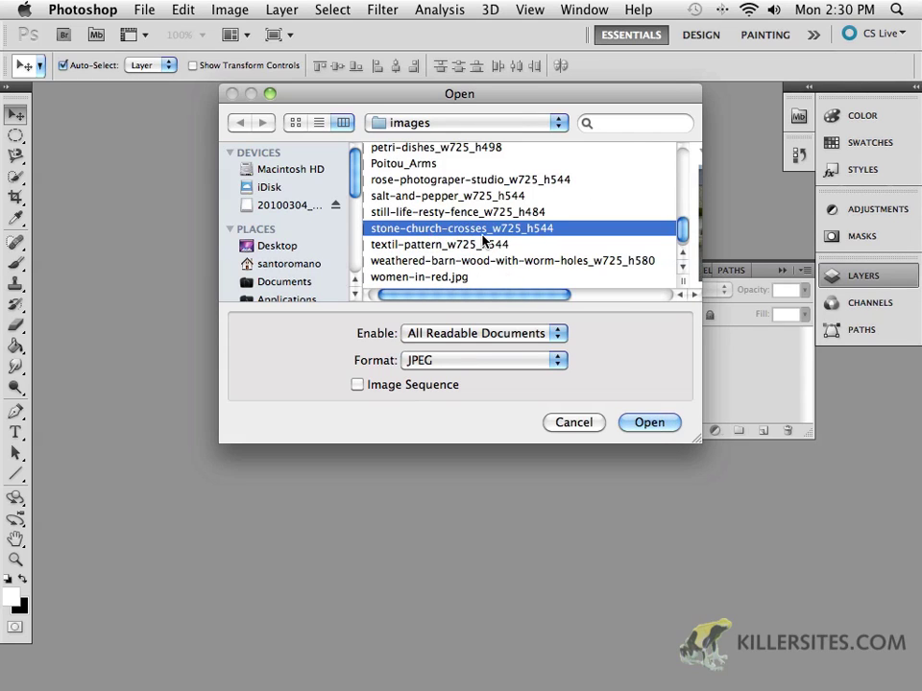
pyautogui.click(658, 428)
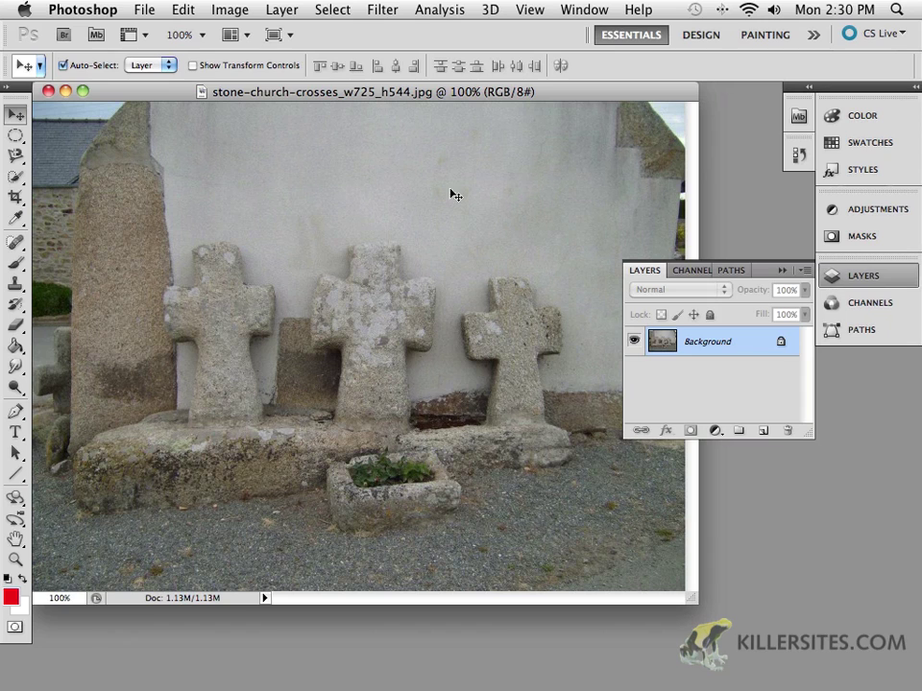
pyautogui.moveTo(349, 95)
pyautogui.mouseDown()
pyautogui.moveTo(365, 96)
pyautogui.moveTo(350, 94)
pyautogui.mouseUp()
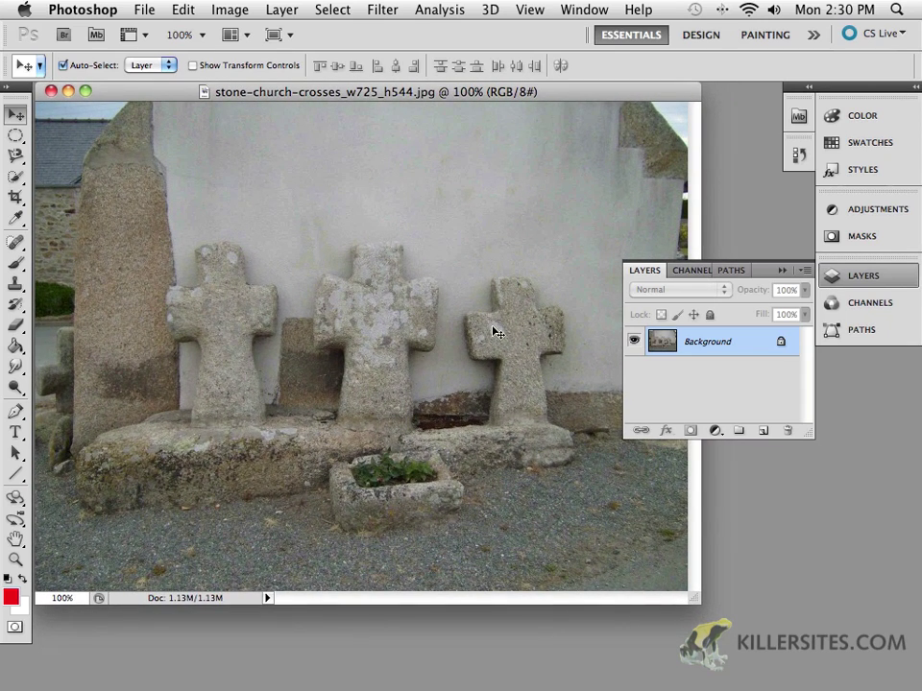
# Convert the locked Background into an editable Layer 0 and collapse the Layers panel
pyautogui.doubleClick(708, 343)
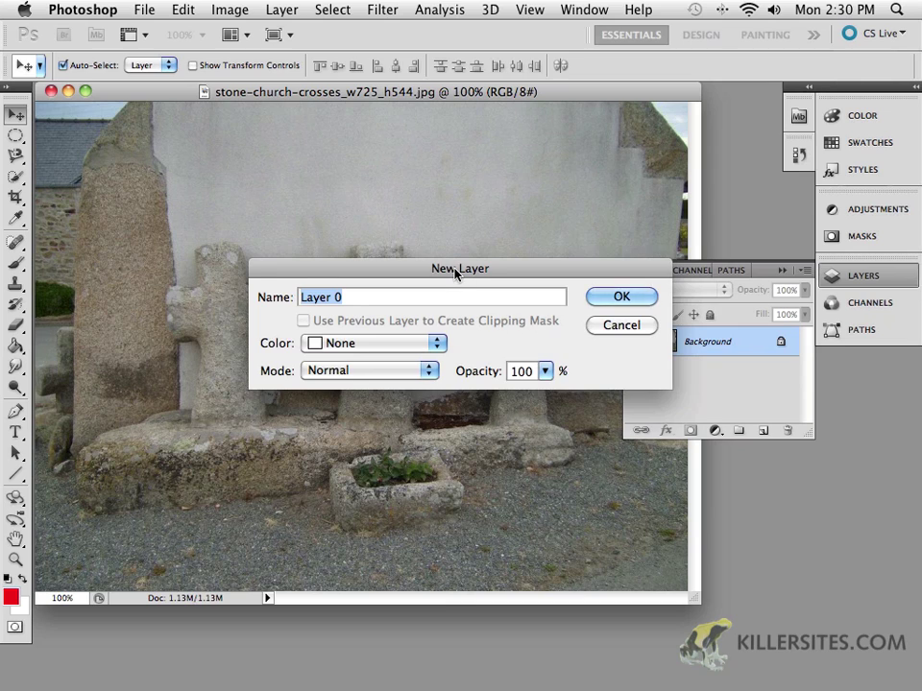
pyautogui.moveTo(455, 272); pyautogui.dragTo(422, 161)
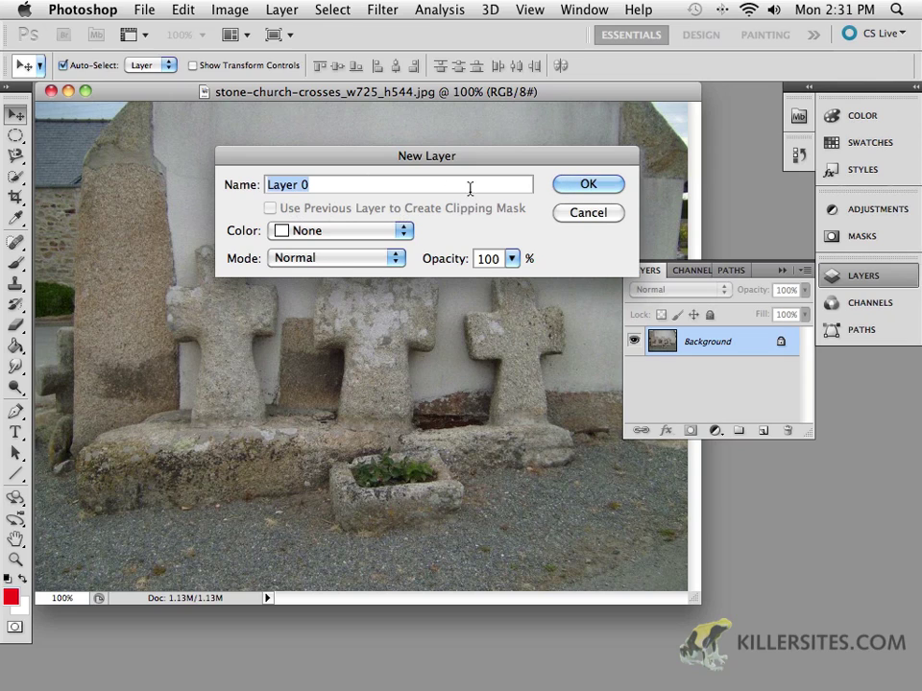
pyautogui.click(586, 184)
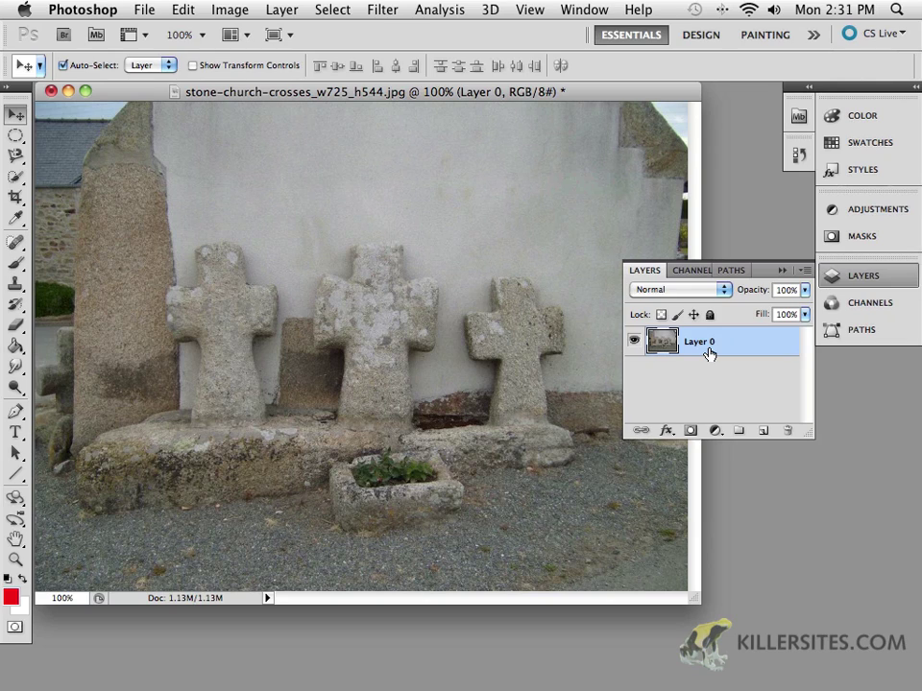
pyautogui.click(782, 270)
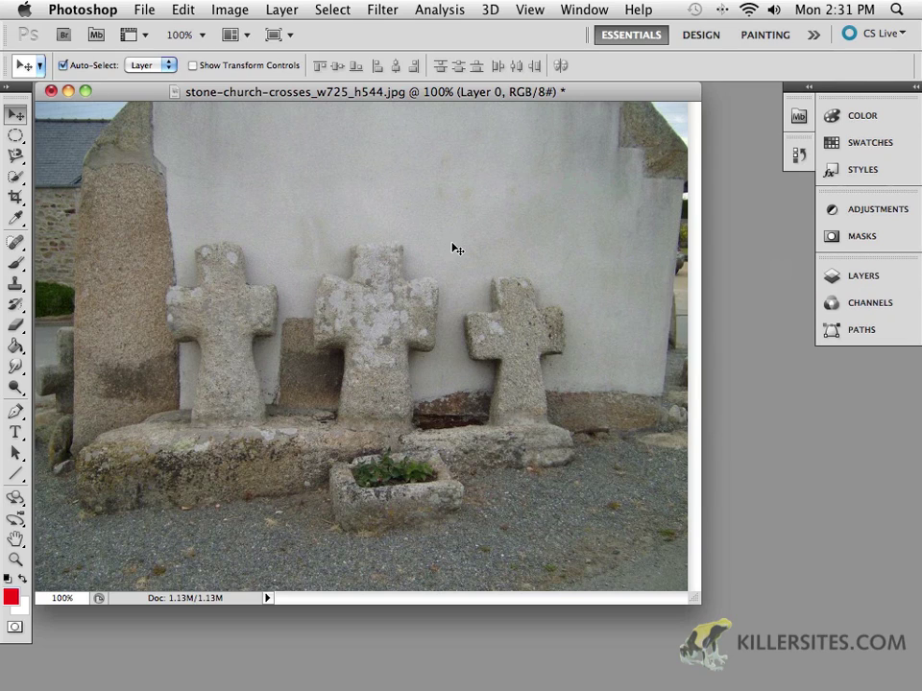
# Bring up Image > Adjustments > Brightness/Contrast, with brightness and contrast both at 0
pyautogui.click(185, 10)
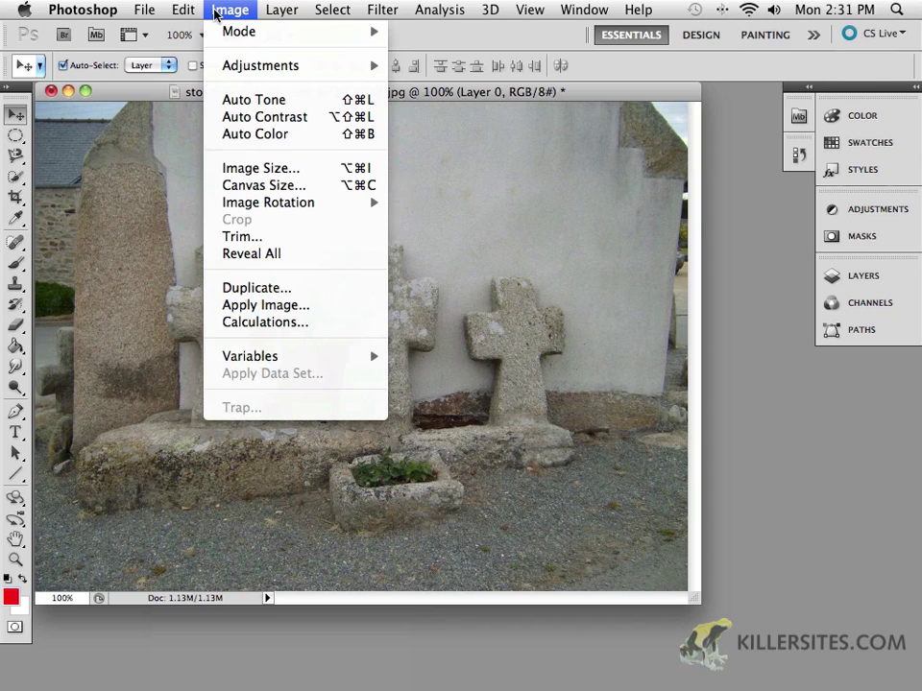
pyautogui.moveTo(261, 65)
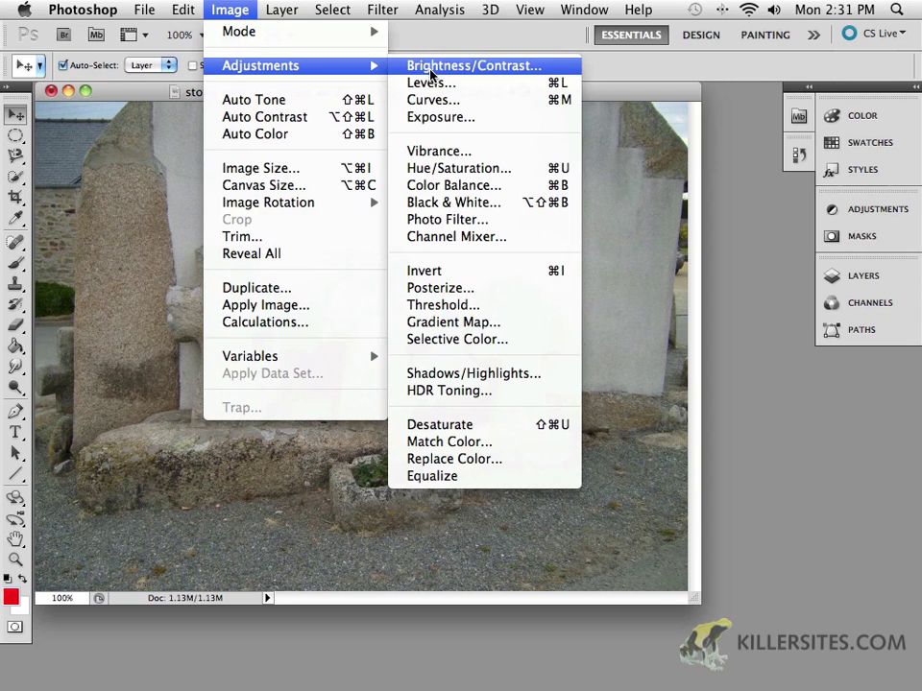
pyautogui.click(431, 67)
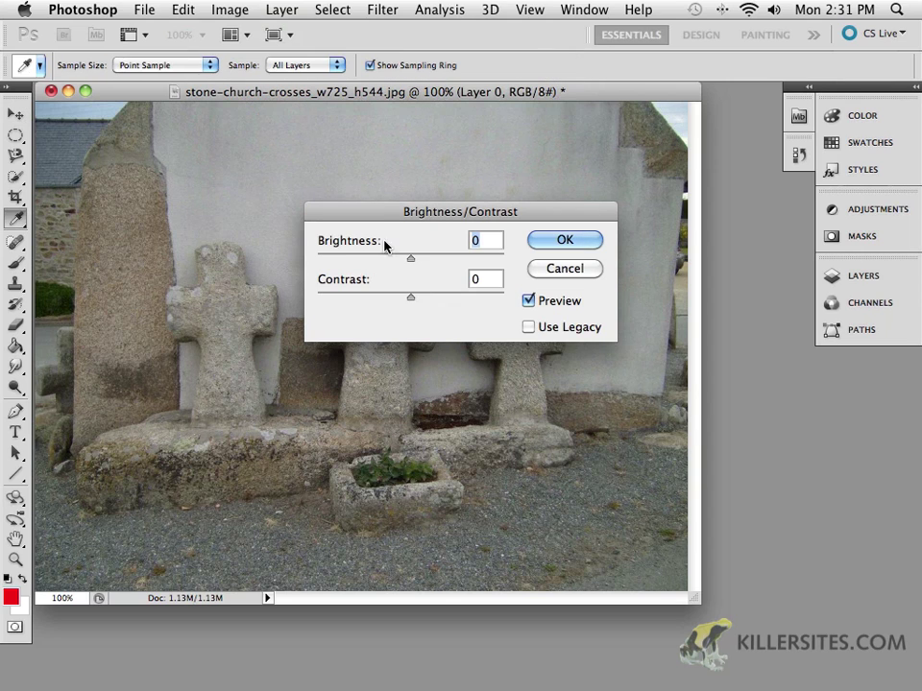
# Reposition the Brightness/Contrast dialog over the photo, leaving both values at zero
pyautogui.moveTo(378, 219); pyautogui.dragTo(427, 165)
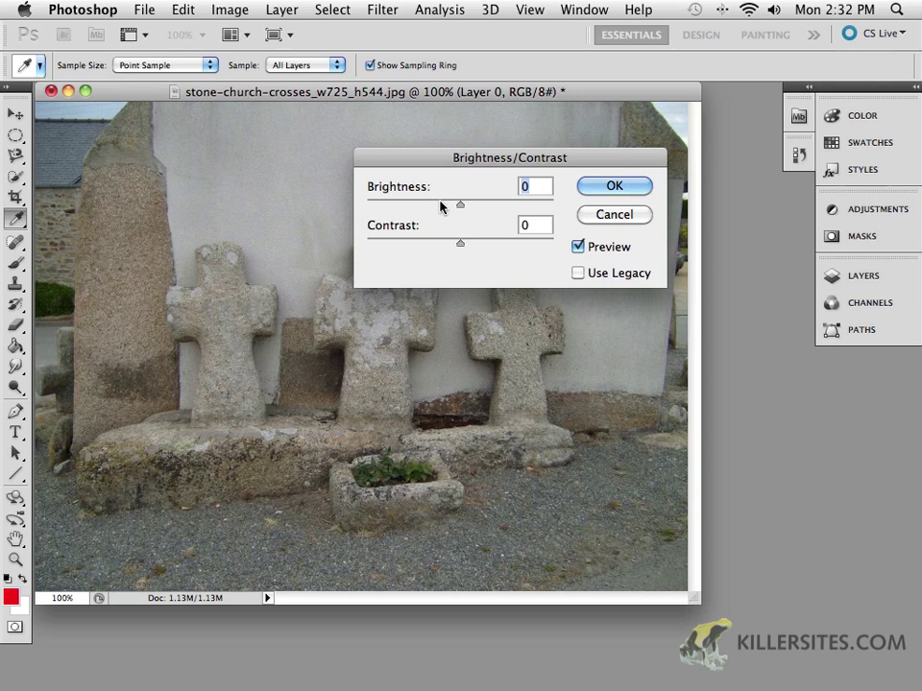
pyautogui.moveTo(461, 161); pyautogui.dragTo(458, 134)
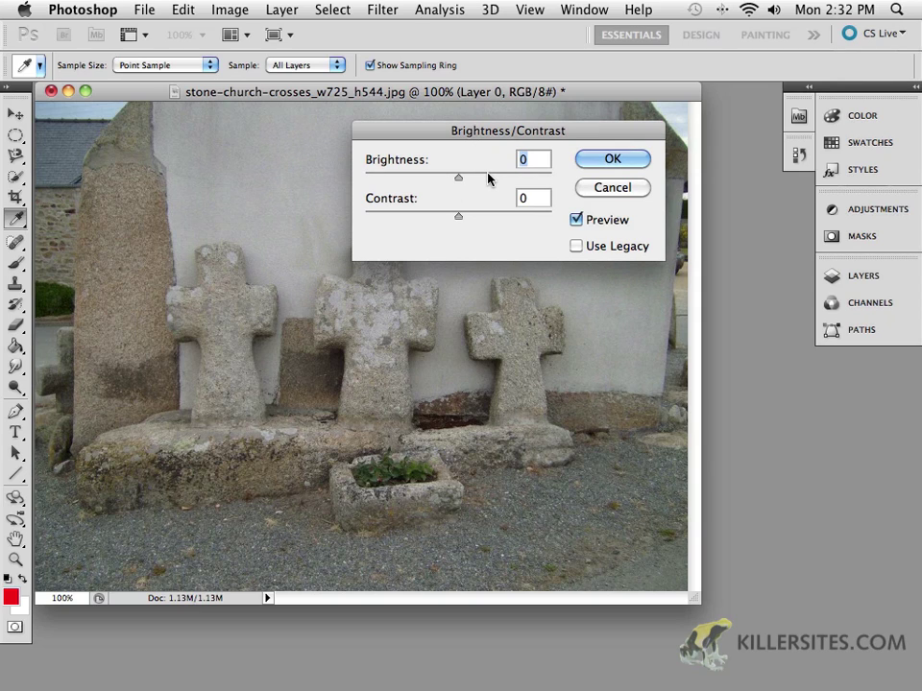
pyautogui.moveTo(482, 133)
pyautogui.mouseDown()
pyautogui.moveTo(576, 156)
pyautogui.moveTo(561, 134)
pyautogui.mouseUp()
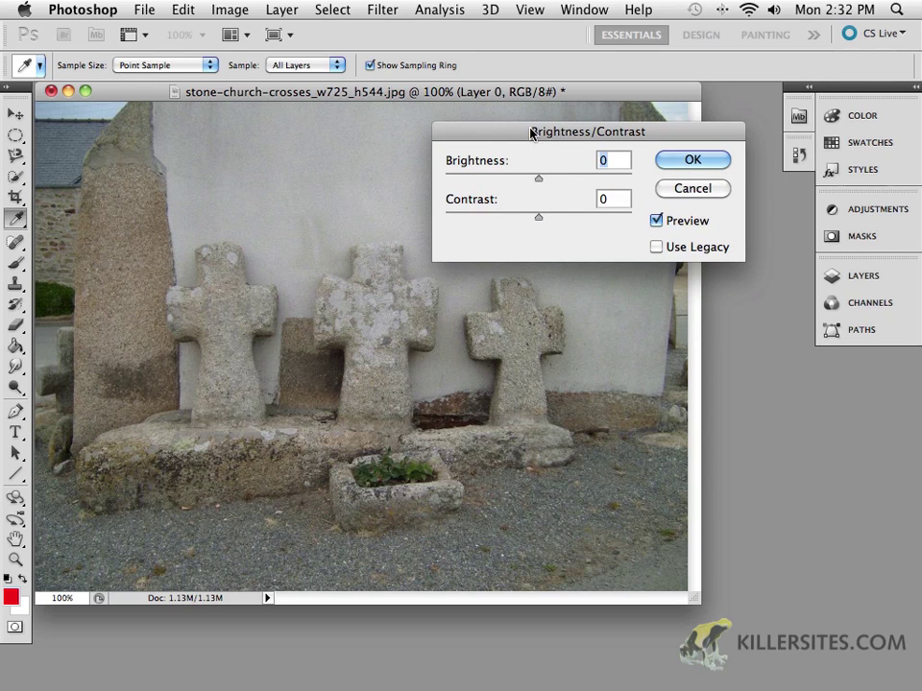
pyautogui.moveTo(531, 132); pyautogui.dragTo(619, 106)
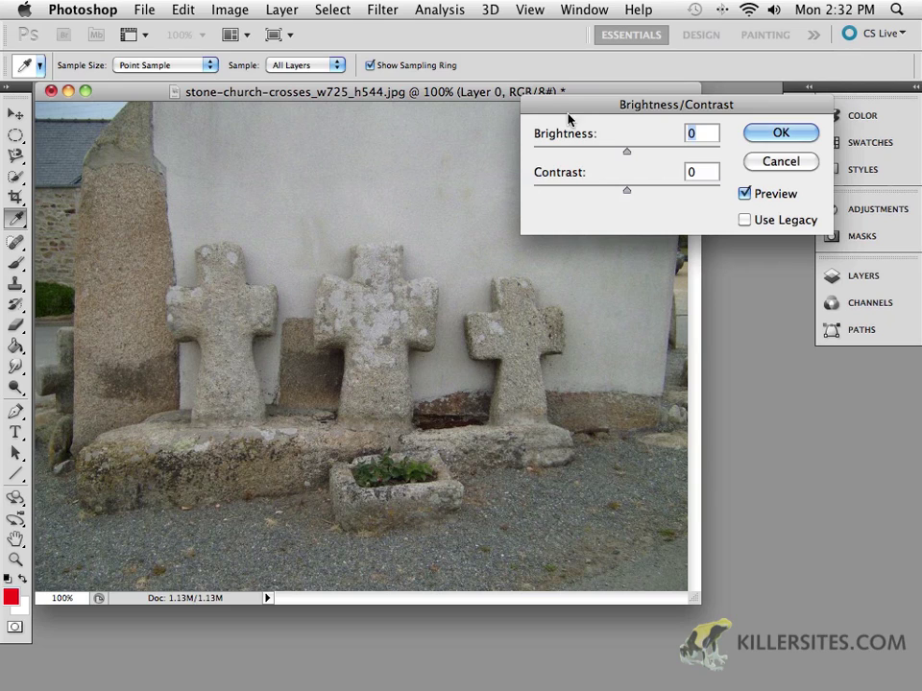
pyautogui.moveTo(569, 111); pyautogui.dragTo(486, 136)
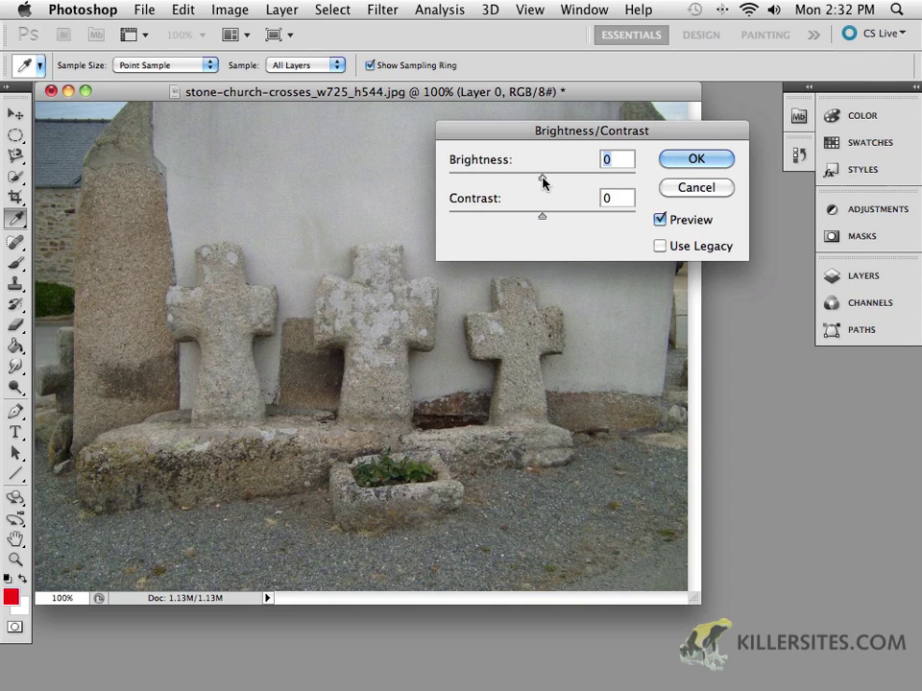
# Try brightness values and settle at 50 with contrast 0, moving the dialog lower
pyautogui.moveTo(542, 182); pyautogui.dragTo(551, 182)
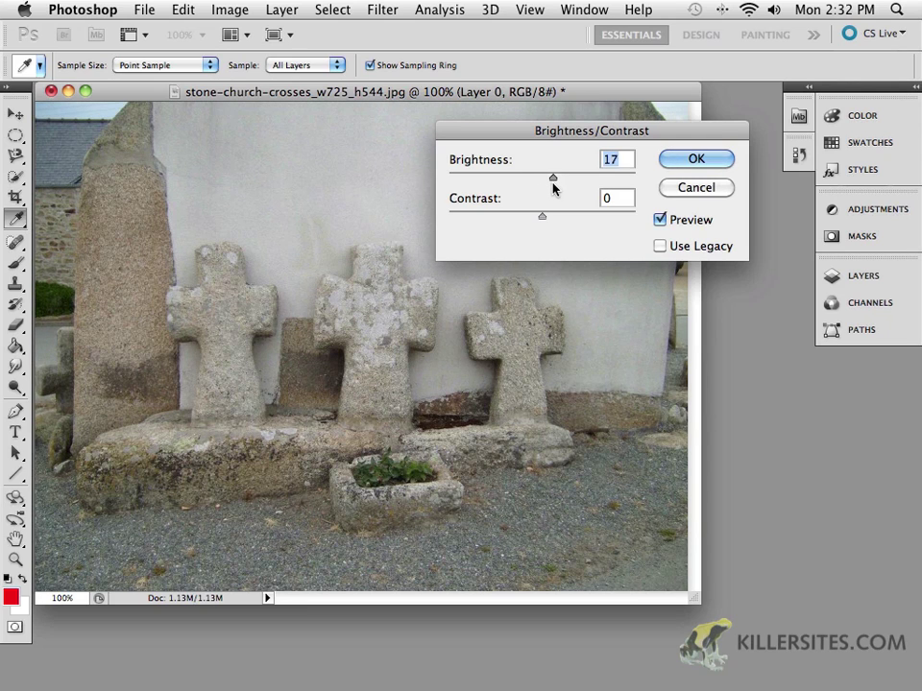
pyautogui.moveTo(553, 188); pyautogui.dragTo(635, 198)
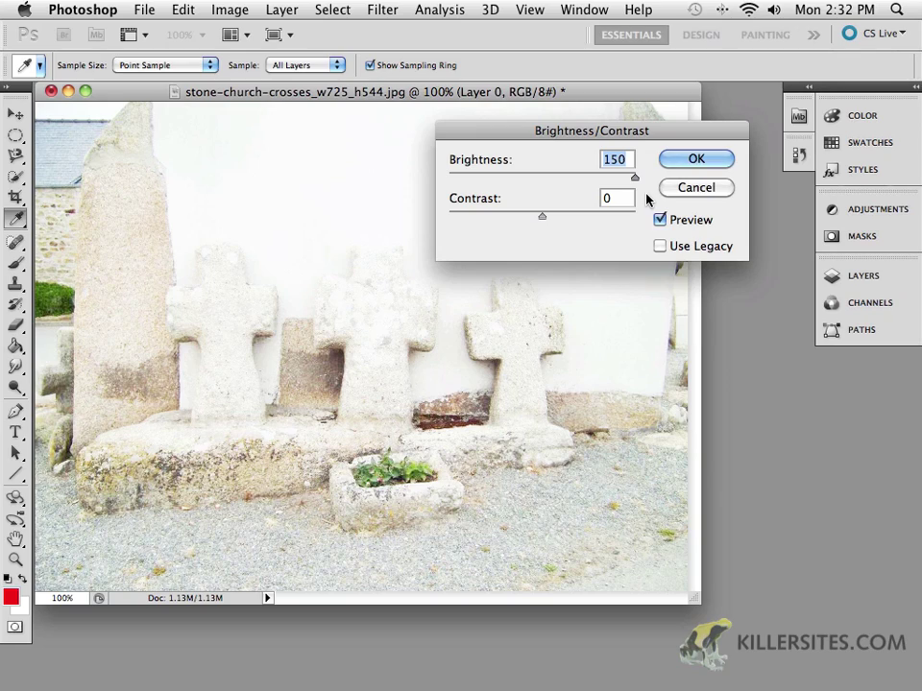
pyautogui.moveTo(640, 198)
pyautogui.mouseDown()
pyautogui.moveTo(444, 193)
pyautogui.moveTo(543, 195)
pyautogui.moveTo(533, 195)
pyautogui.mouseUp()
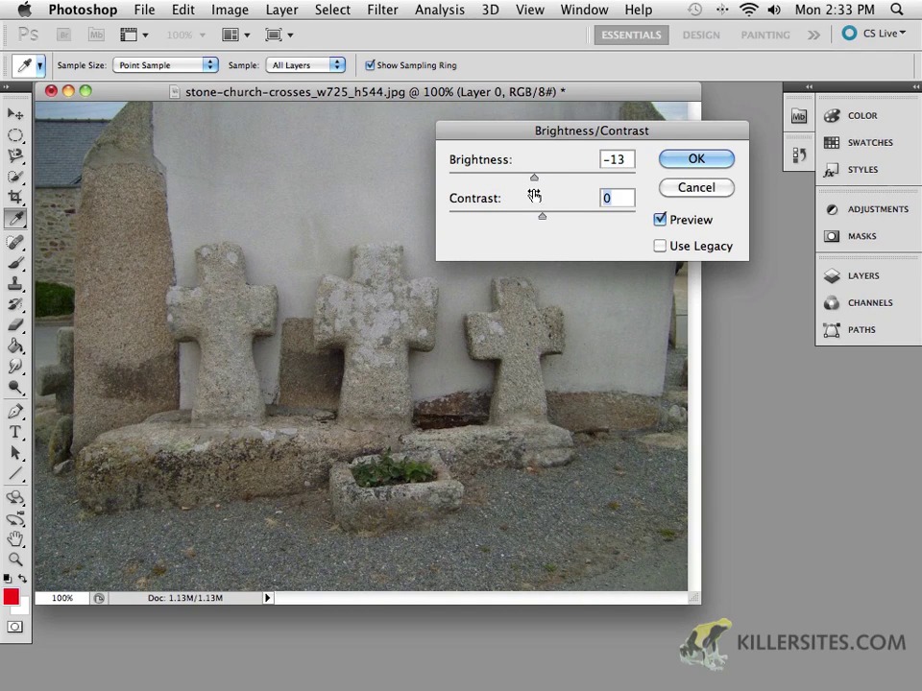
pyautogui.moveTo(537, 179); pyautogui.dragTo(557, 179)
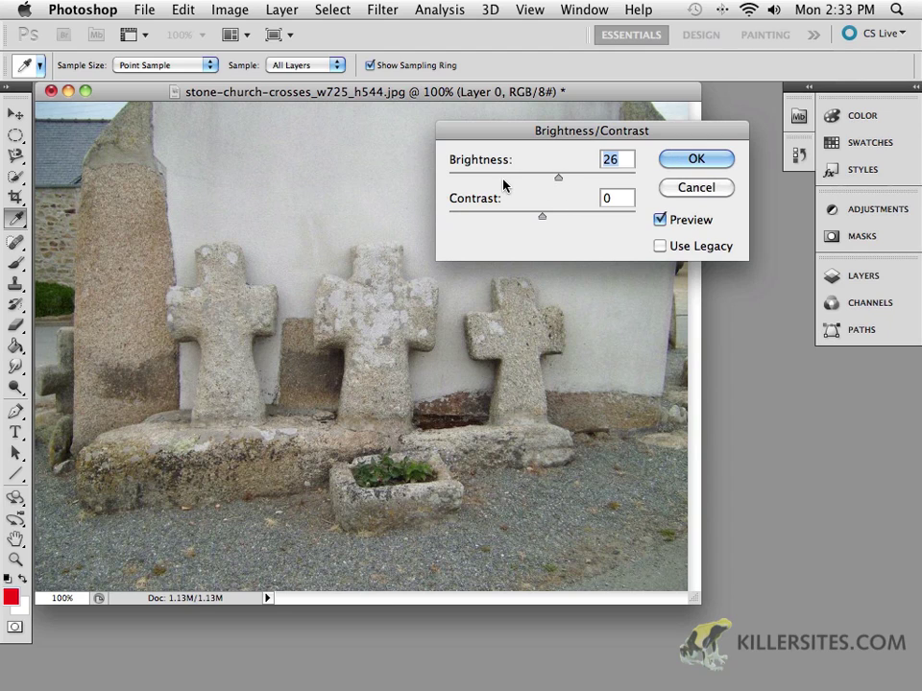
pyautogui.moveTo(558, 178); pyautogui.dragTo(576, 184)
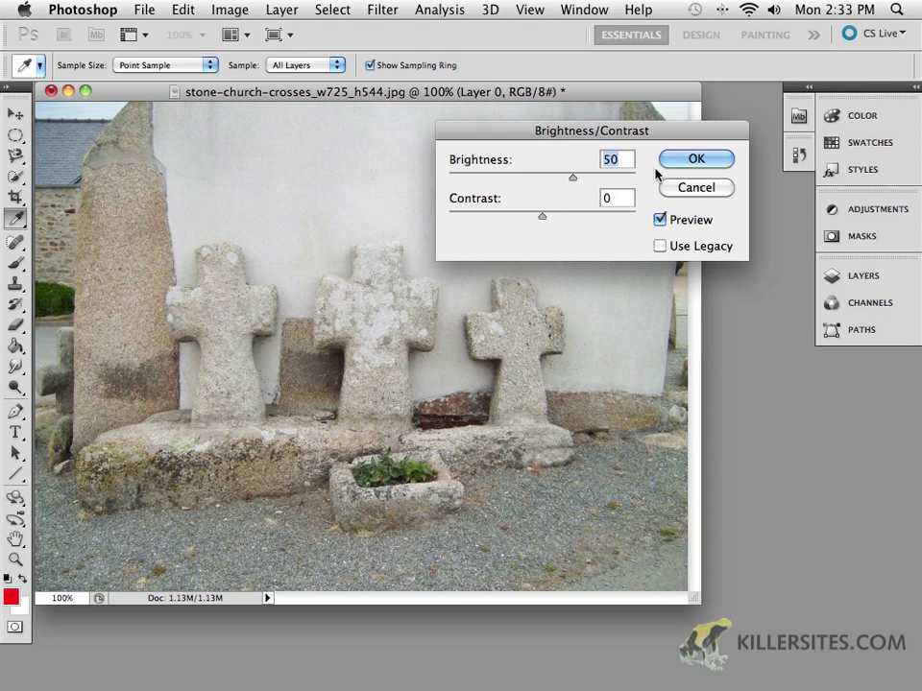
pyautogui.moveTo(530, 135)
pyautogui.mouseDown()
pyautogui.moveTo(535, 45)
pyautogui.moveTo(464, 120)
pyautogui.moveTo(363, 91)
pyautogui.moveTo(551, 198)
pyautogui.moveTo(612, 407)
pyautogui.moveTo(563, 405)
pyautogui.moveTo(560, 436)
pyautogui.mouseUp()
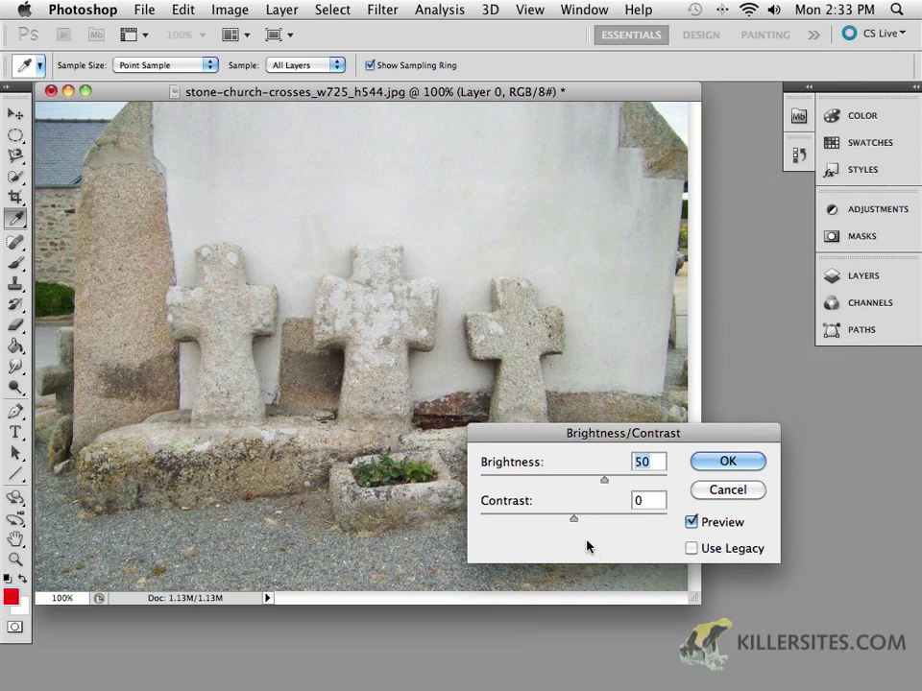
# Raise brightness to 55 and adjust the contrast slider
pyautogui.moveTo(574, 523)
pyautogui.mouseDown()
pyautogui.moveTo(588, 525)
pyautogui.moveTo(576, 526)
pyautogui.mouseUp()
pyautogui.moveTo(605, 480)
pyautogui.mouseDown()
pyautogui.moveTo(622, 484)
pyautogui.moveTo(606, 486)
pyautogui.mouseUp()
# Sweep contrast through its range, settle at 51 with brightness 55, and move the dialog upper right
pyautogui.moveTo(576, 522)
pyautogui.mouseDown()
pyautogui.moveTo(649, 524)
pyautogui.moveTo(427, 527)
pyautogui.moveTo(589, 526)
pyautogui.moveTo(459, 526)
pyautogui.mouseUp()
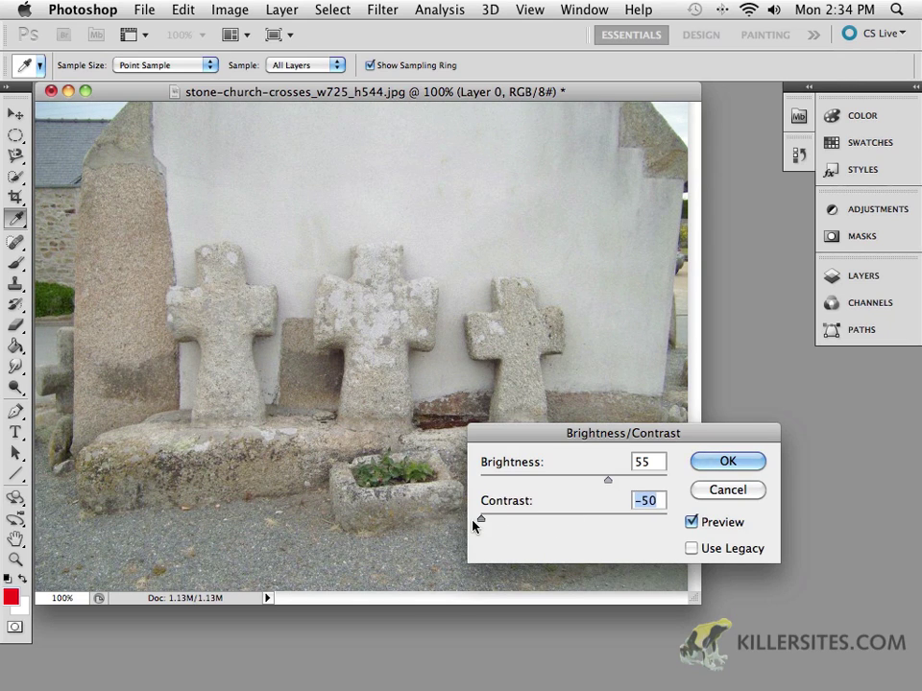
pyautogui.moveTo(474, 525)
pyautogui.mouseDown()
pyautogui.moveTo(488, 521)
pyautogui.moveTo(463, 524)
pyautogui.mouseUp()
pyautogui.moveTo(479, 520)
pyautogui.mouseDown()
pyautogui.moveTo(611, 529)
pyautogui.moveTo(488, 531)
pyautogui.moveTo(559, 531)
pyautogui.mouseUp()
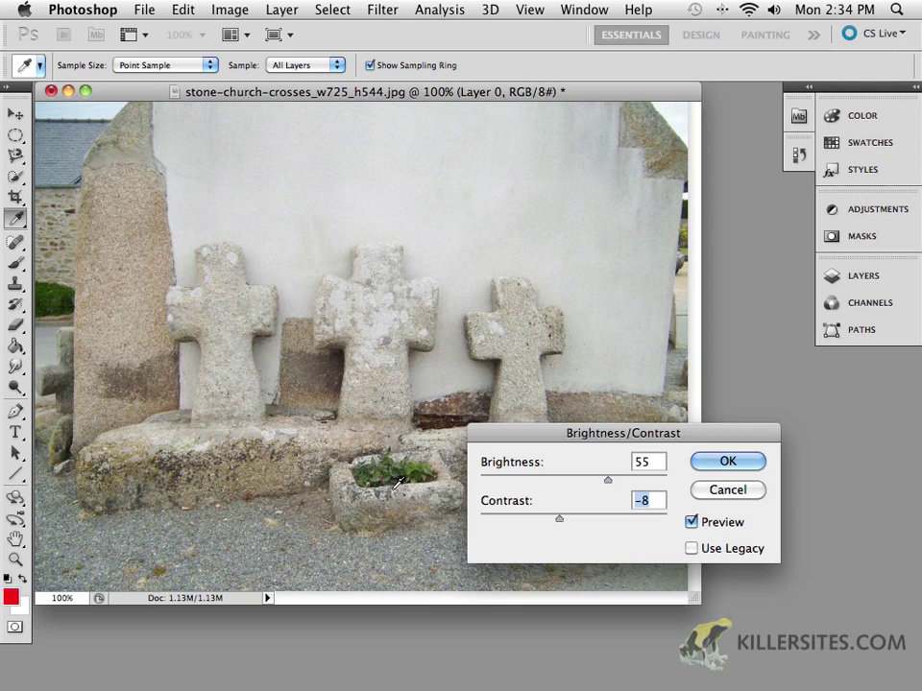
pyautogui.moveTo(559, 521); pyautogui.dragTo(665, 519)
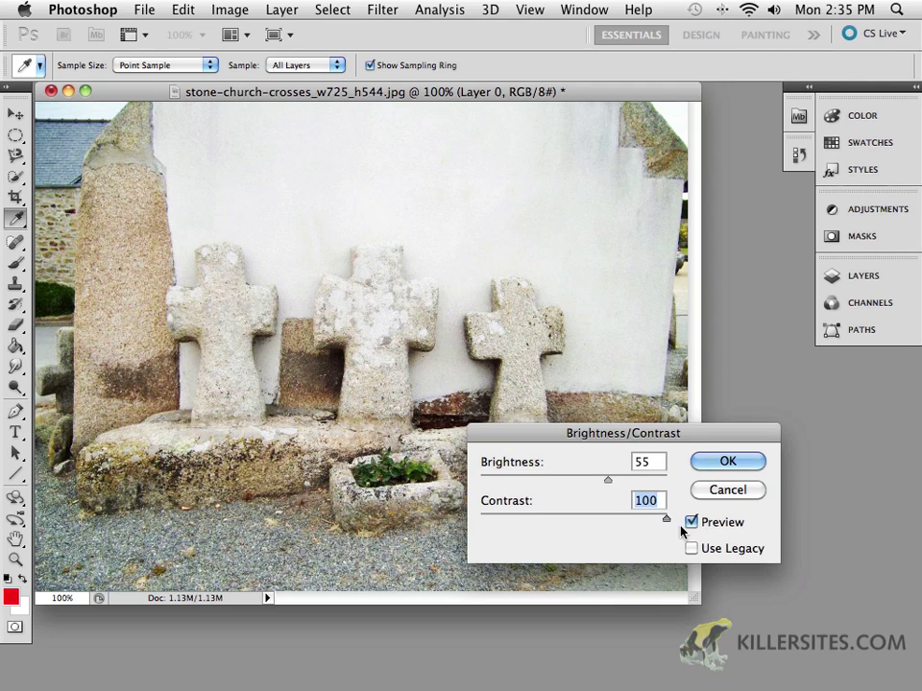
pyautogui.moveTo(666, 520)
pyautogui.mouseDown()
pyautogui.moveTo(556, 531)
pyautogui.moveTo(635, 527)
pyautogui.moveTo(621, 531)
pyautogui.mouseUp()
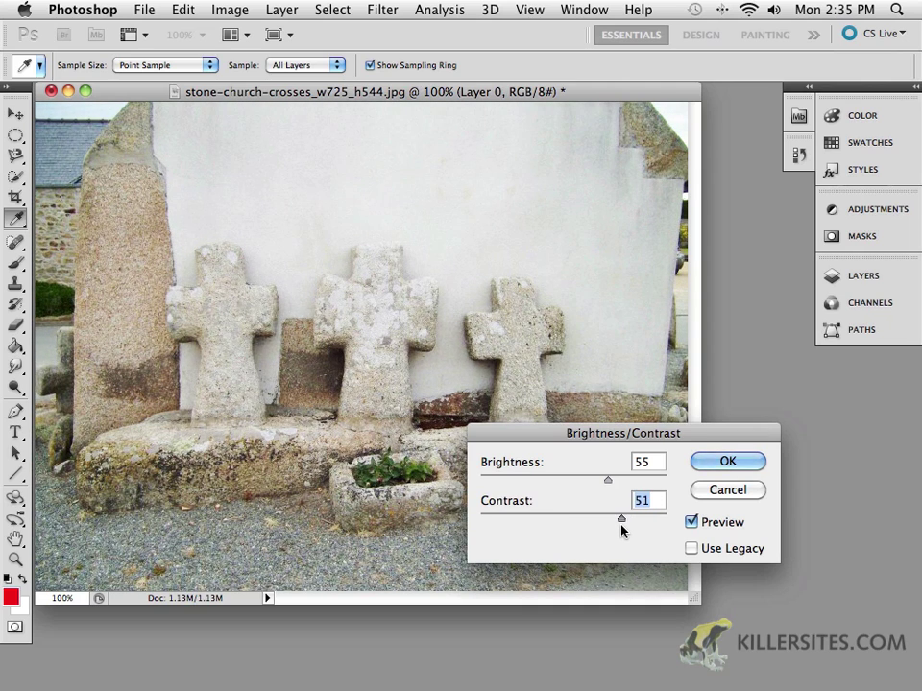
pyautogui.moveTo(614, 436)
pyautogui.mouseDown()
pyautogui.moveTo(572, 455)
pyautogui.moveTo(630, 504)
pyautogui.moveTo(757, 309)
pyautogui.moveTo(709, 150)
pyautogui.moveTo(700, 412)
pyautogui.moveTo(684, 381)
pyautogui.mouseUp()
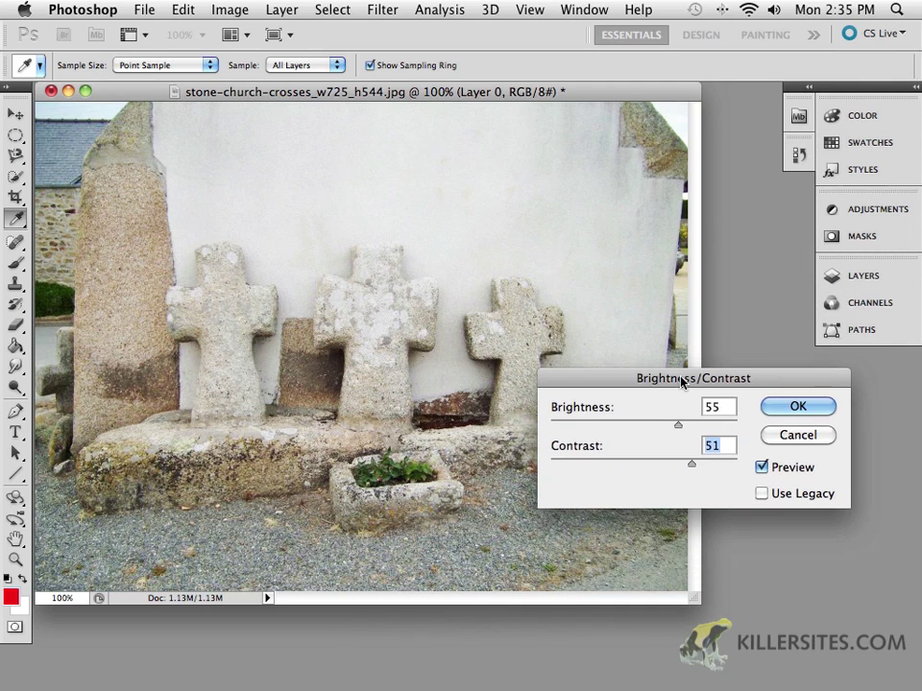
# Set brightness and contrast to 38, compare by toggling Preview, and apply
pyautogui.moveTo(691, 464)
pyautogui.mouseDown()
pyautogui.moveTo(682, 464)
pyautogui.moveTo(661, 425)
pyautogui.moveTo(679, 465)
pyautogui.mouseUp()
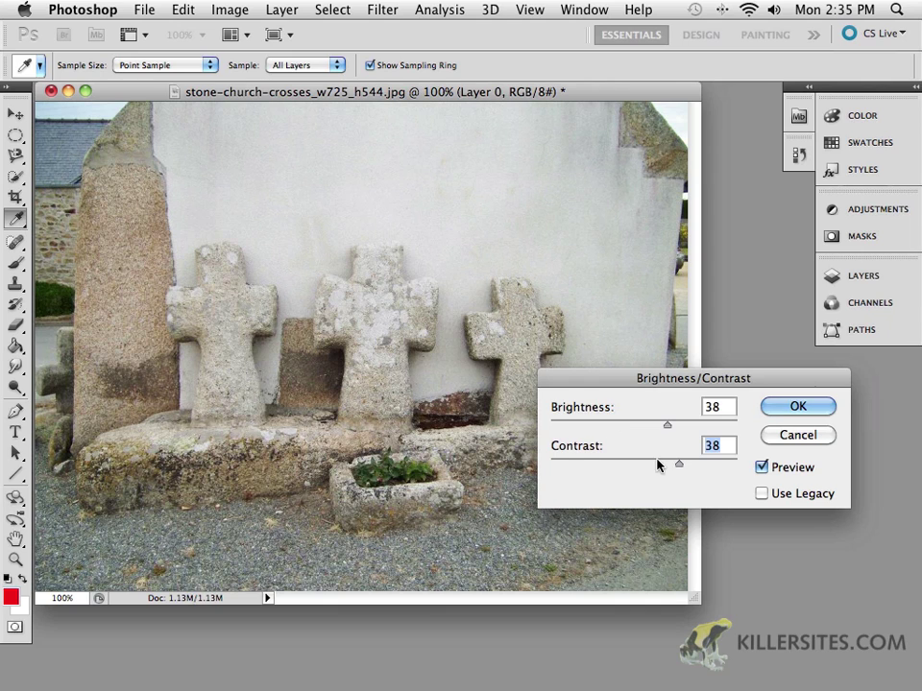
pyautogui.click(763, 469)
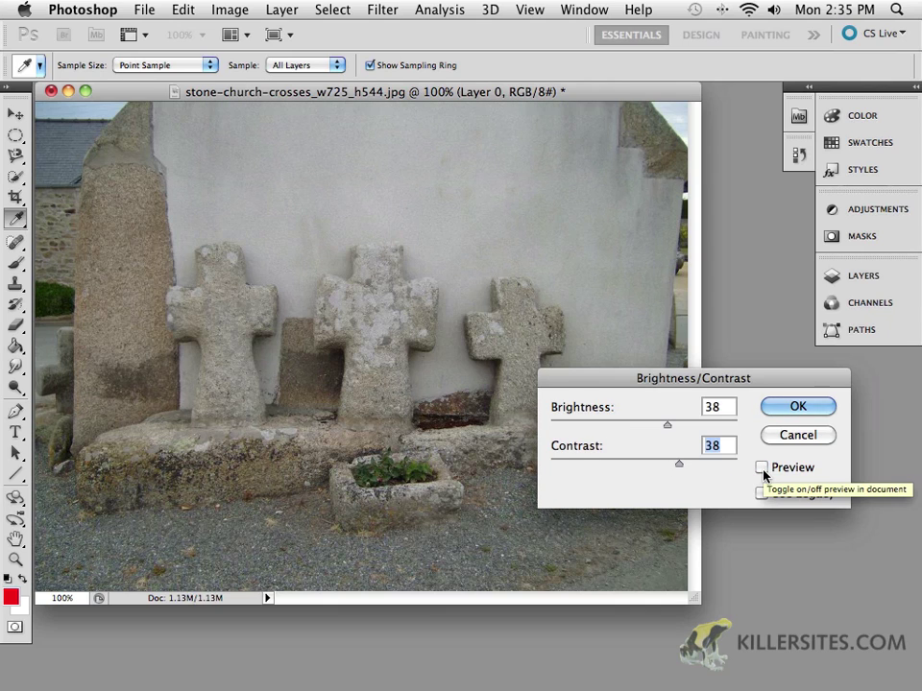
pyautogui.click(762, 468)
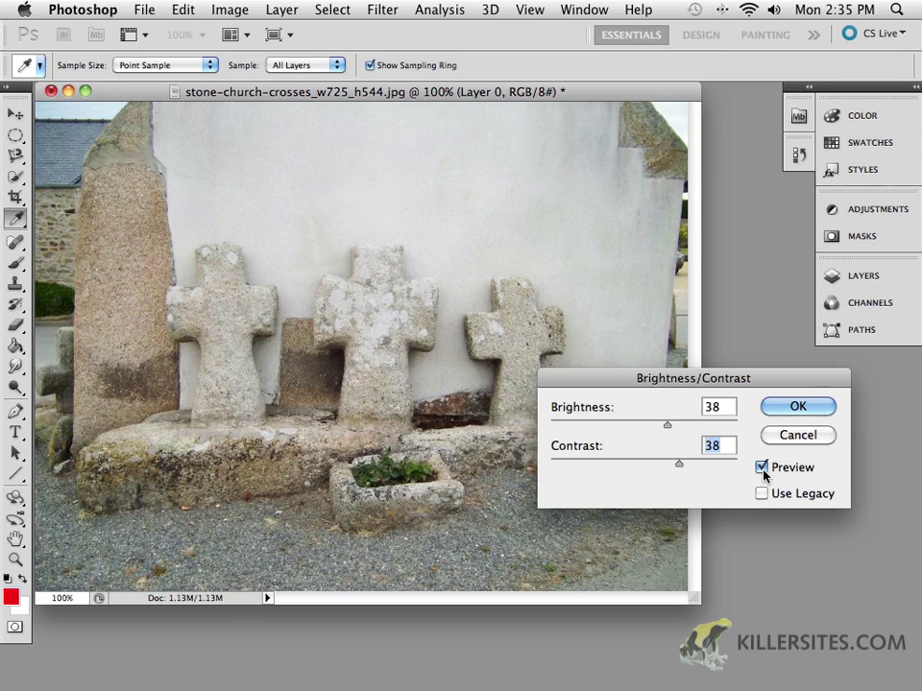
pyautogui.click(762, 468)
pyautogui.click(762, 468)
pyautogui.click(782, 411)
pyautogui.press('v')
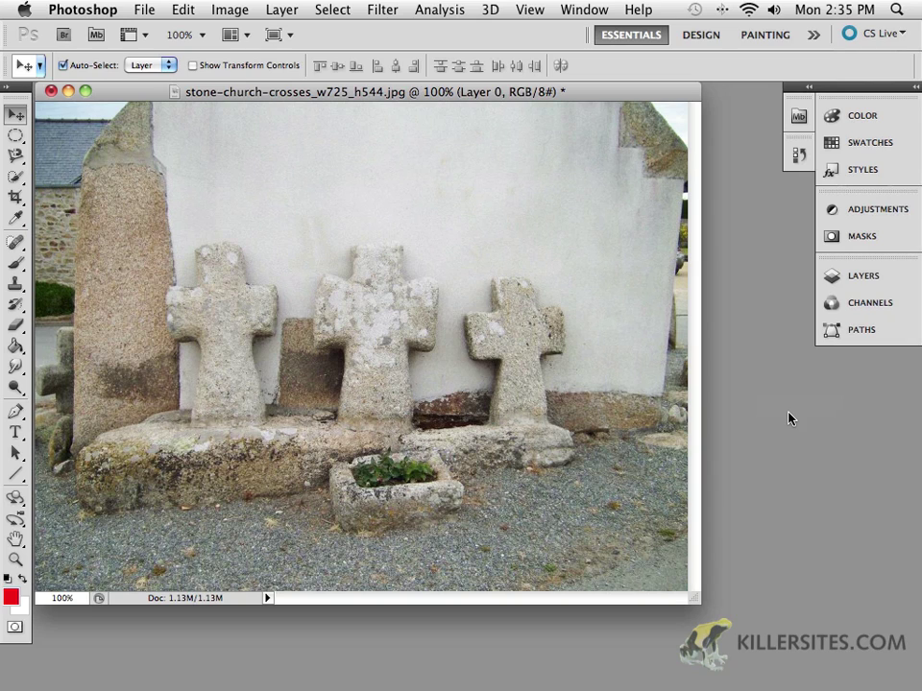
pyautogui.click(858, 215)
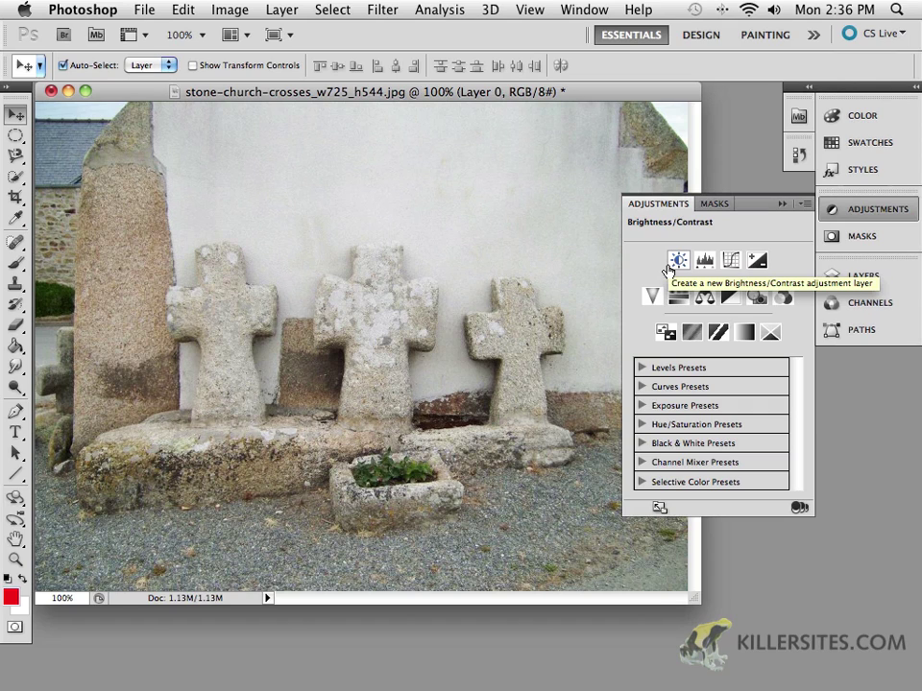
pyautogui.click(189, 12)
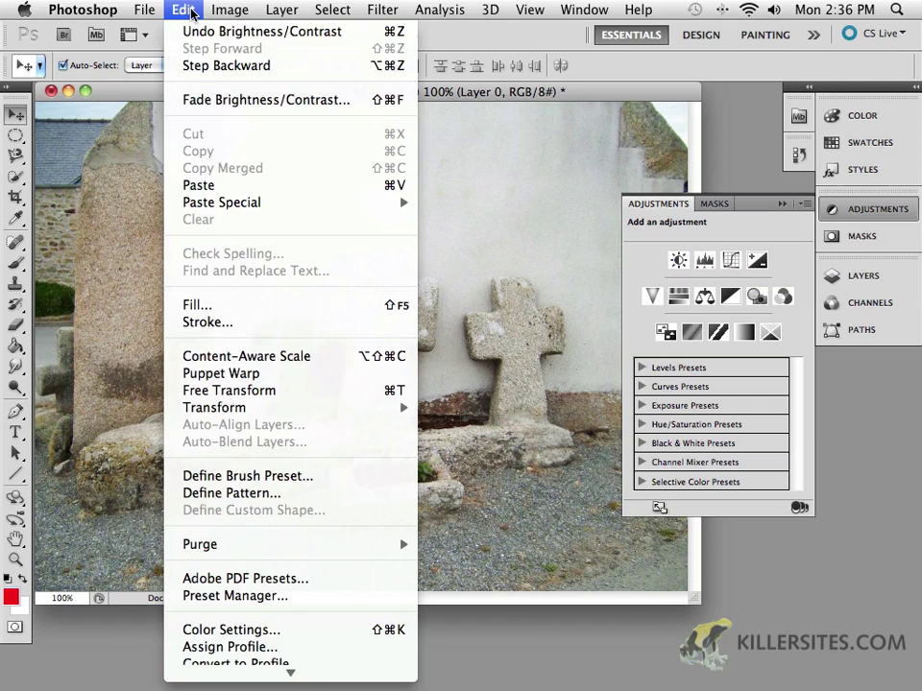
pyautogui.moveTo(260, 66)
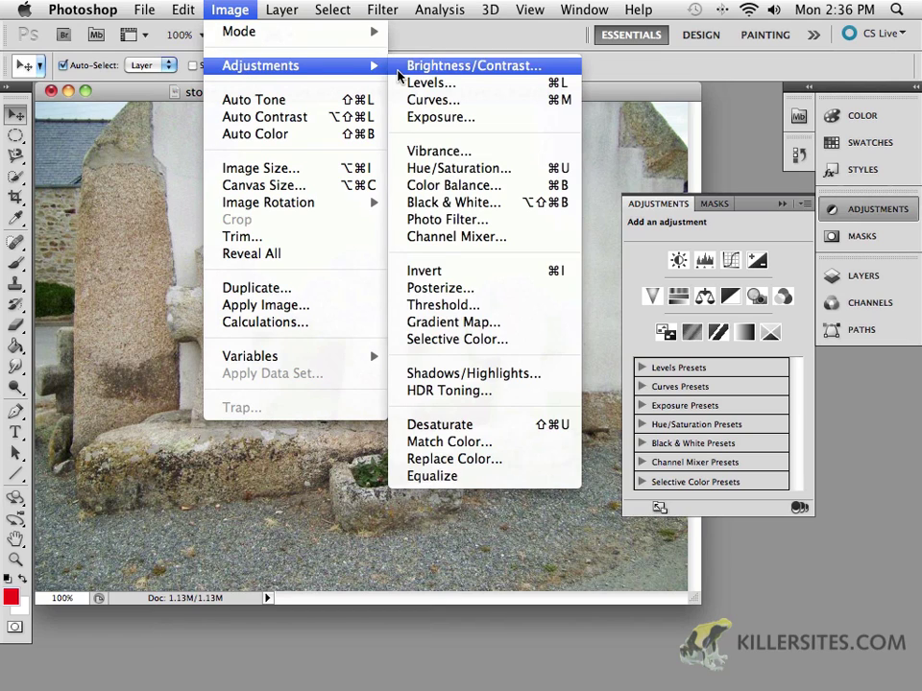
pyautogui.click(780, 217)
pyautogui.click(781, 204)
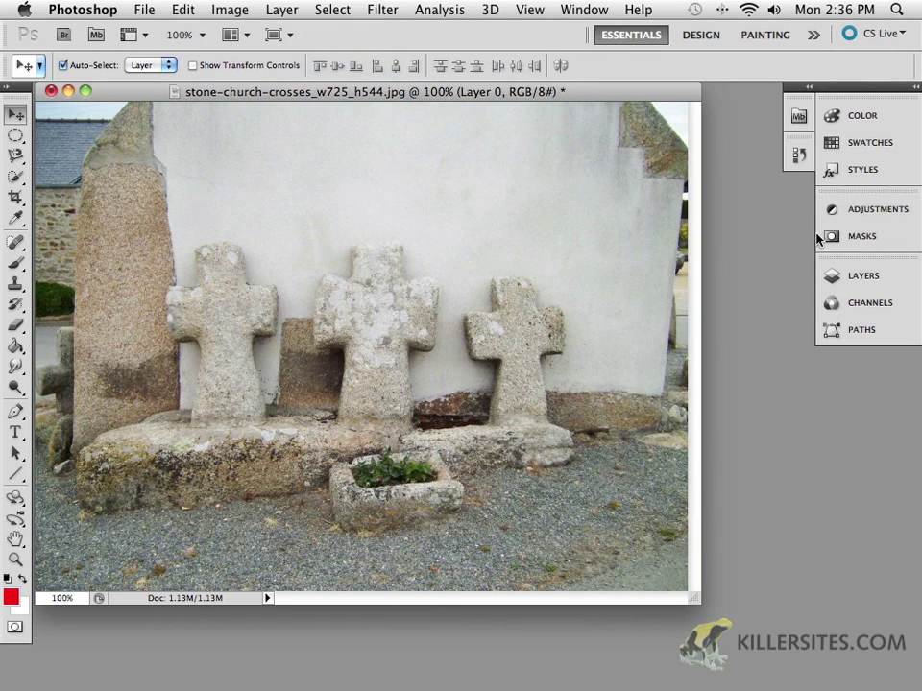